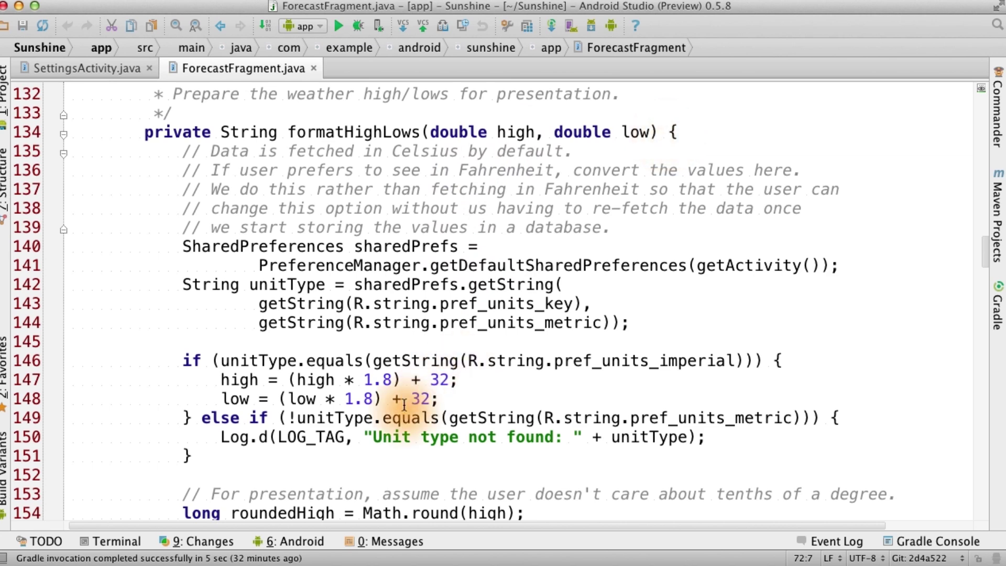
scroll(401, 401, "down", 3)
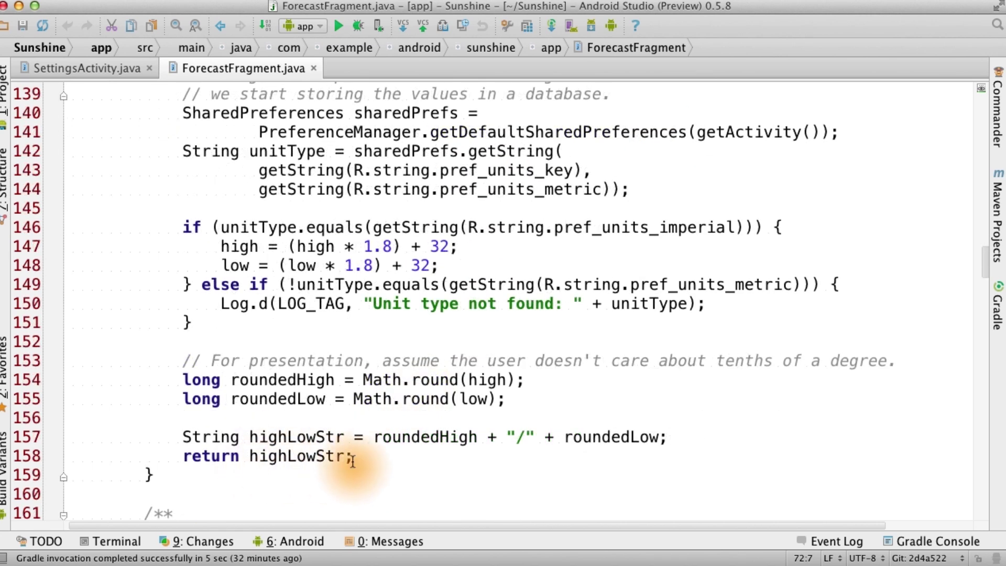